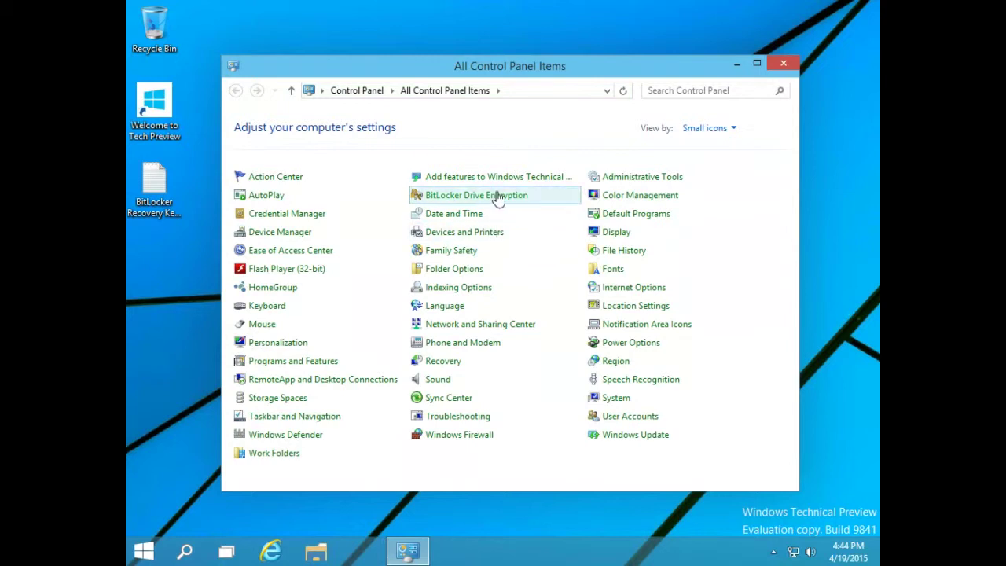
Open the BitLocker Drive Encryption settings and browse to the test folder on NEW VOLUME (E:).
{"action": "left_click", "coordinate": [495, 195]}
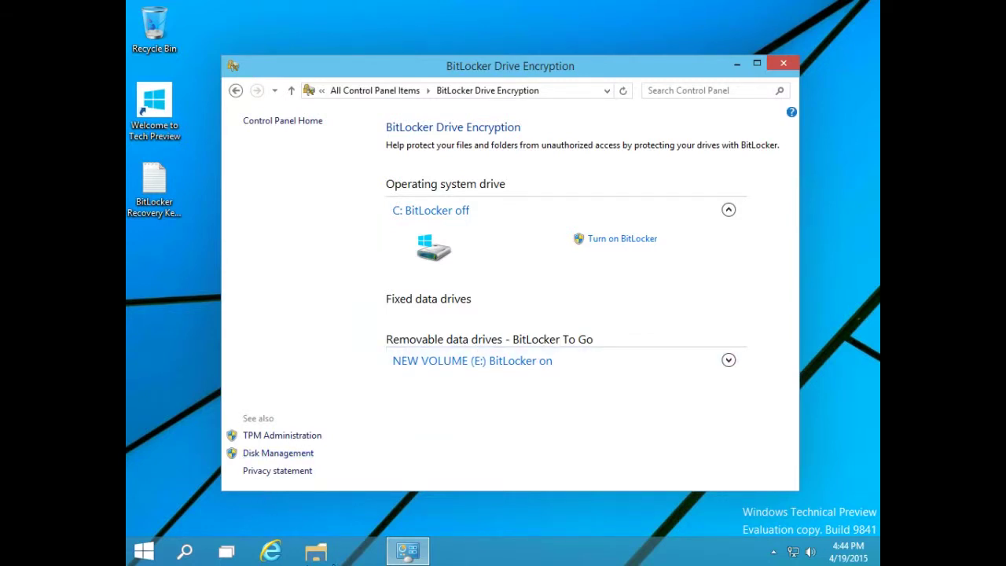
{"action": "left_click", "coordinate": [315, 555]}
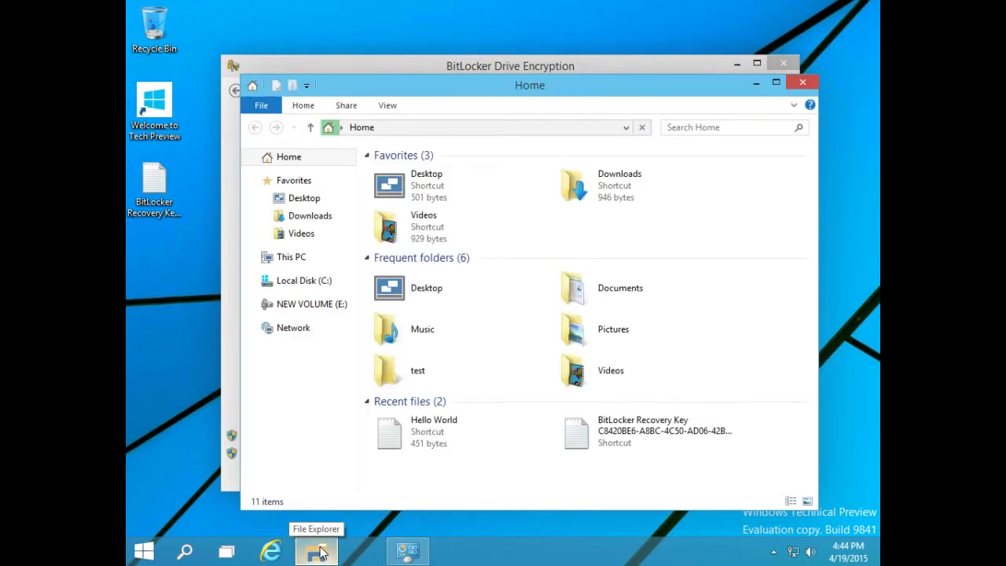
{"action": "left_click", "coordinate": [297, 307]}
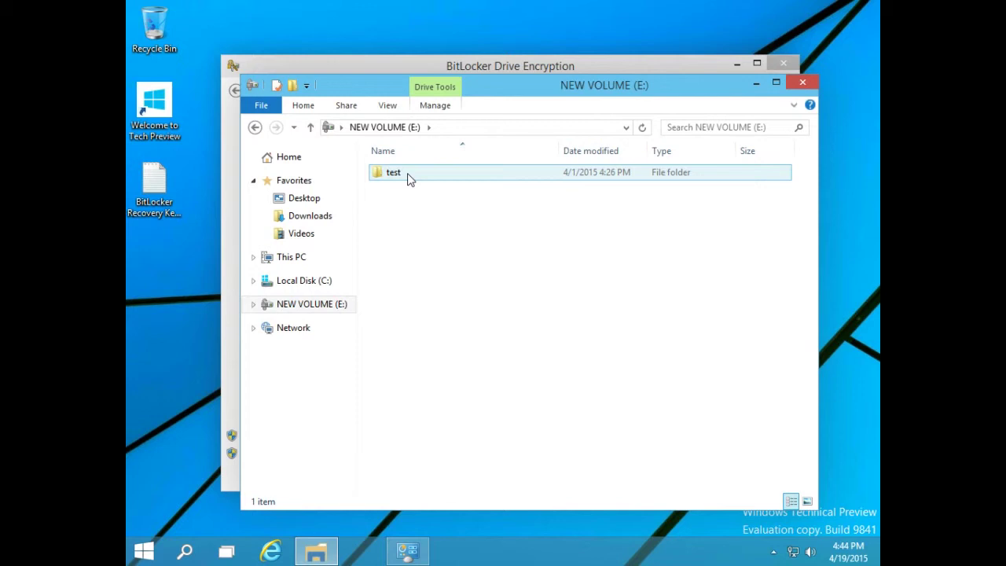
{"action": "double_click", "coordinate": [407, 175]}
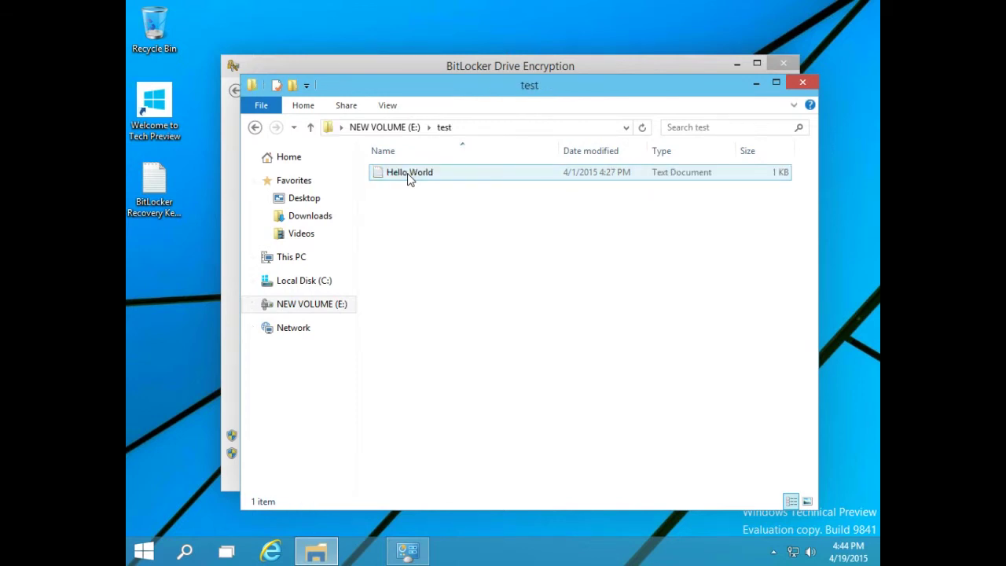
Turn off BitLocker for the removable drive NEW VOLUME (E:) so that it is decrypted.
{"action": "left_click", "coordinate": [429, 64]}
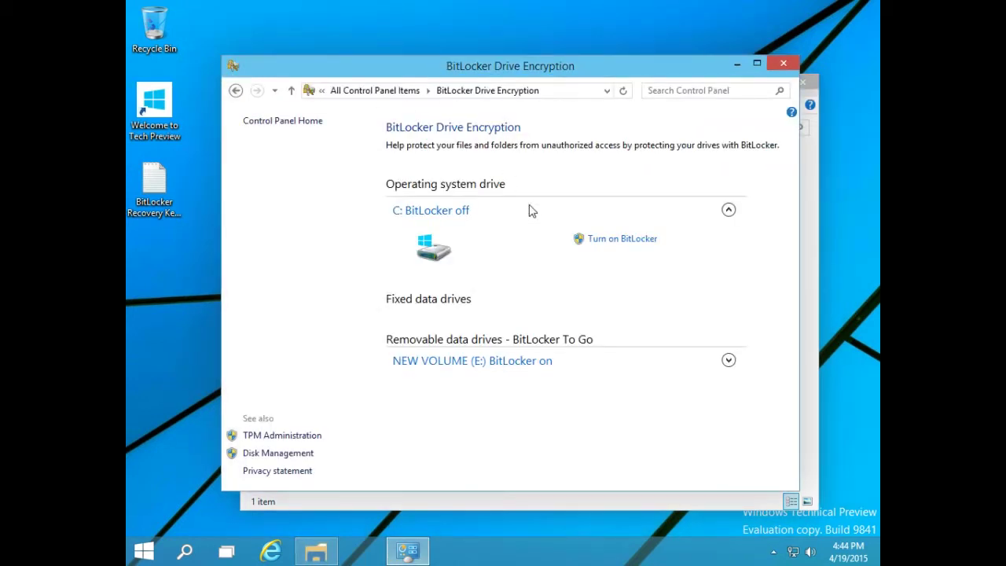
{"action": "left_click", "coordinate": [677, 363]}
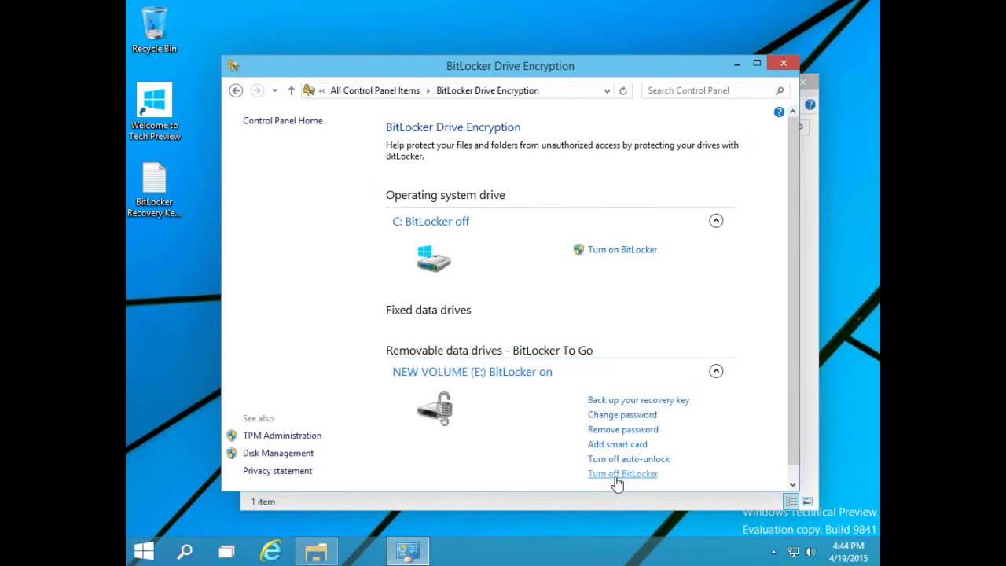
{"action": "left_click", "coordinate": [629, 474]}
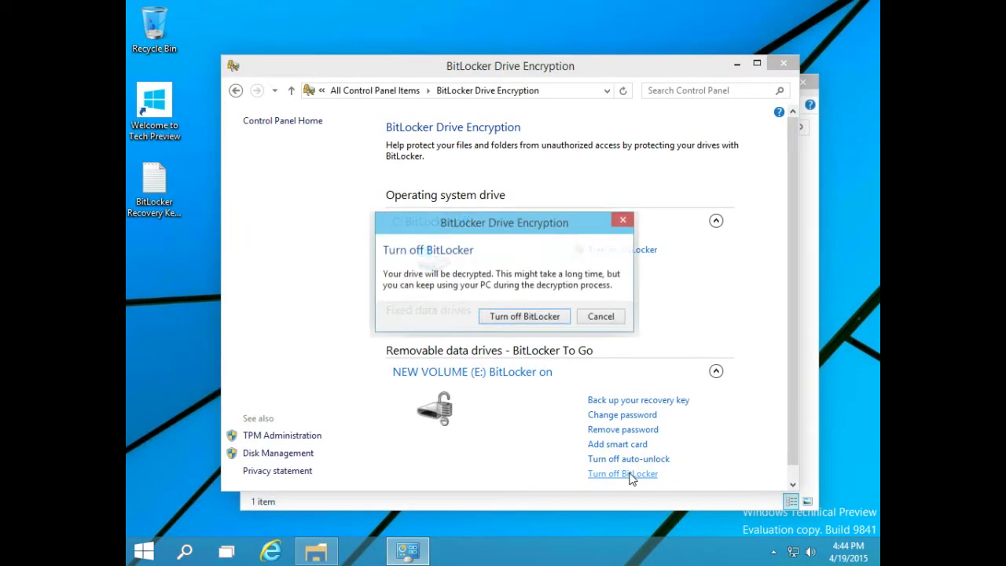
{"action": "left_click", "coordinate": [525, 316]}
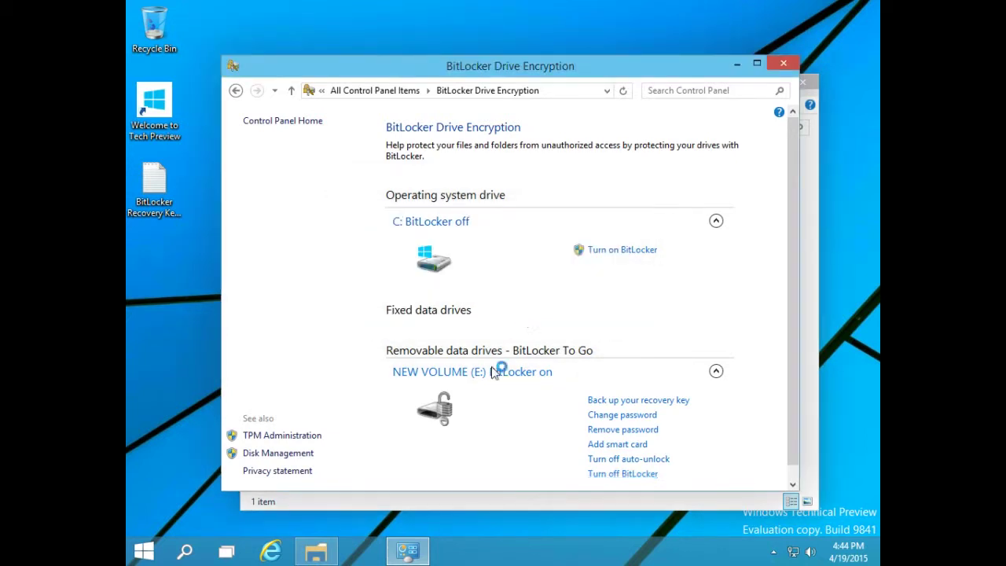
{"action": "mouse_move", "coordinate": [319, 554]}
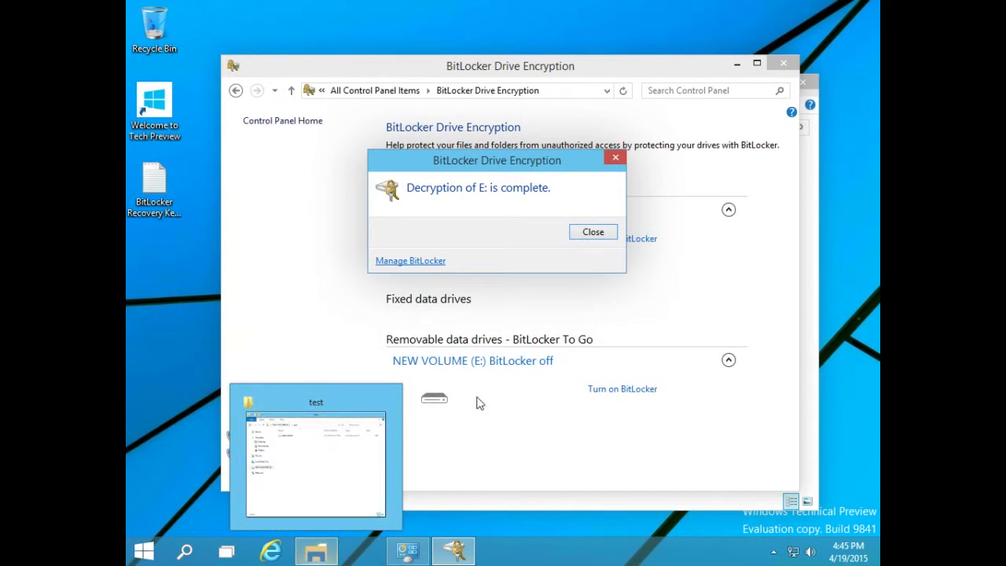
Turn on BitLocker for drive E: with password unlocking, entering and confirming the drive password.
{"action": "left_click", "coordinate": [618, 391]}
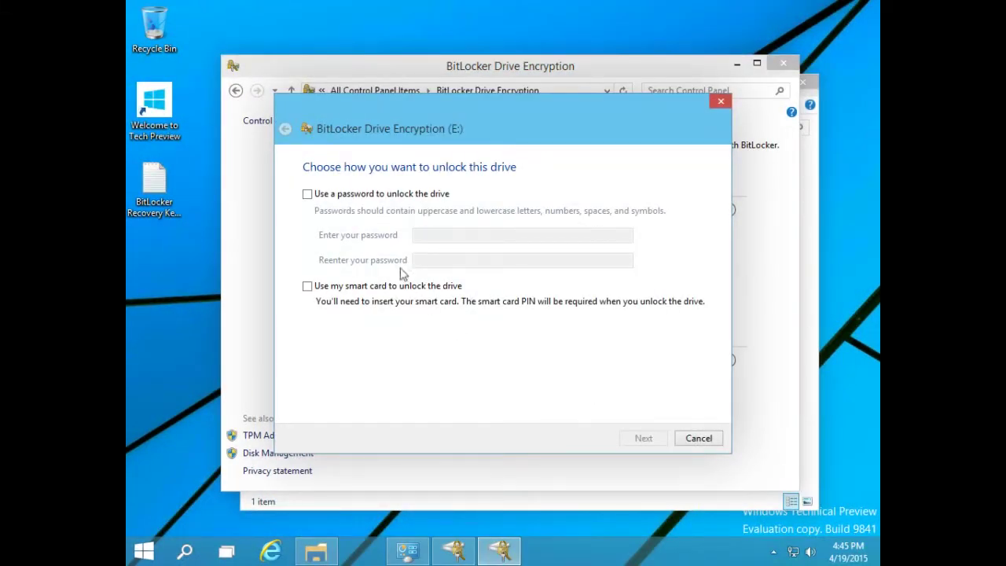
{"action": "left_click", "coordinate": [308, 194]}
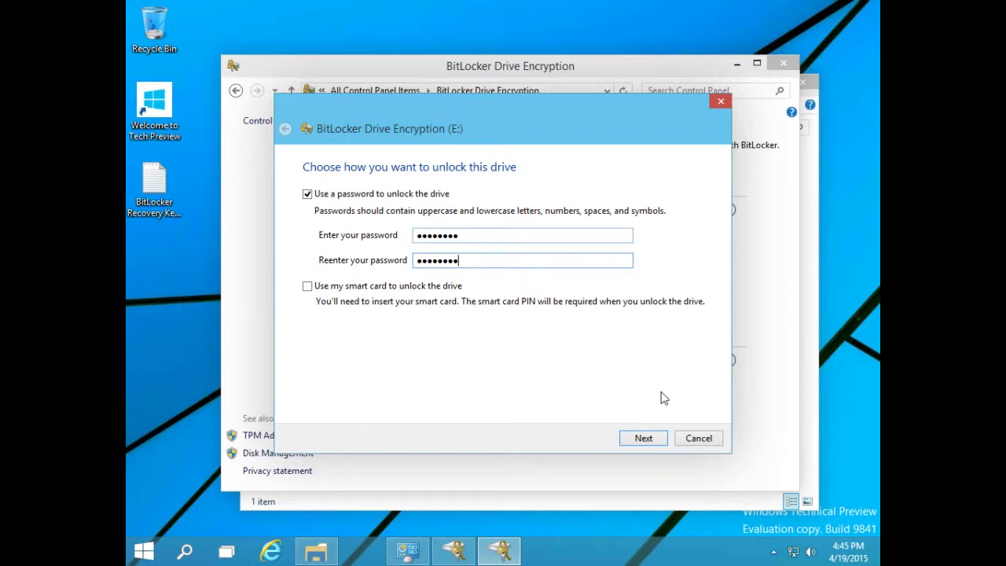
{"action": "left_click", "coordinate": [643, 438]}
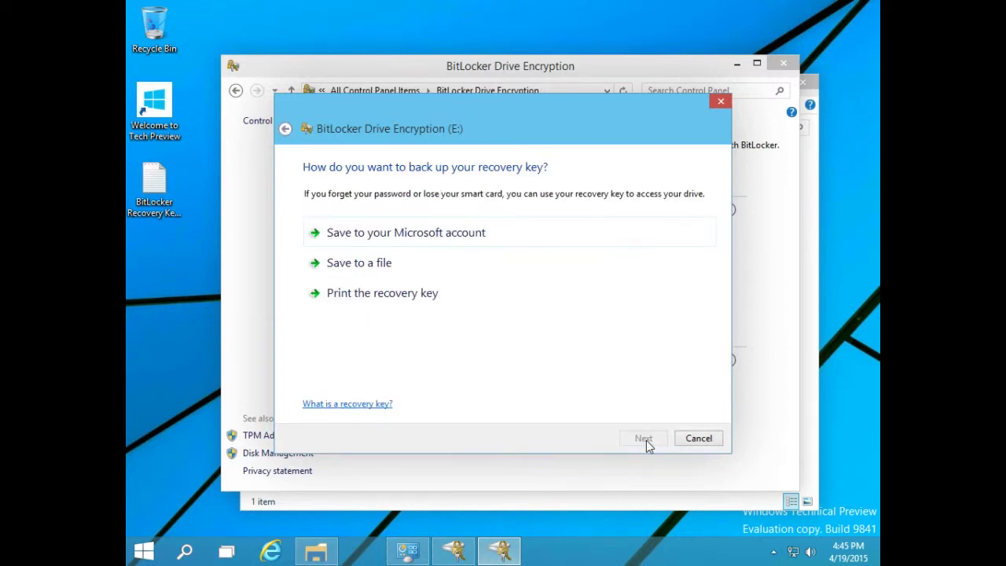
Back up the BitLocker recovery key to a text file on the Desktop and accept saving it on this PC.
{"action": "left_click", "coordinate": [349, 272]}
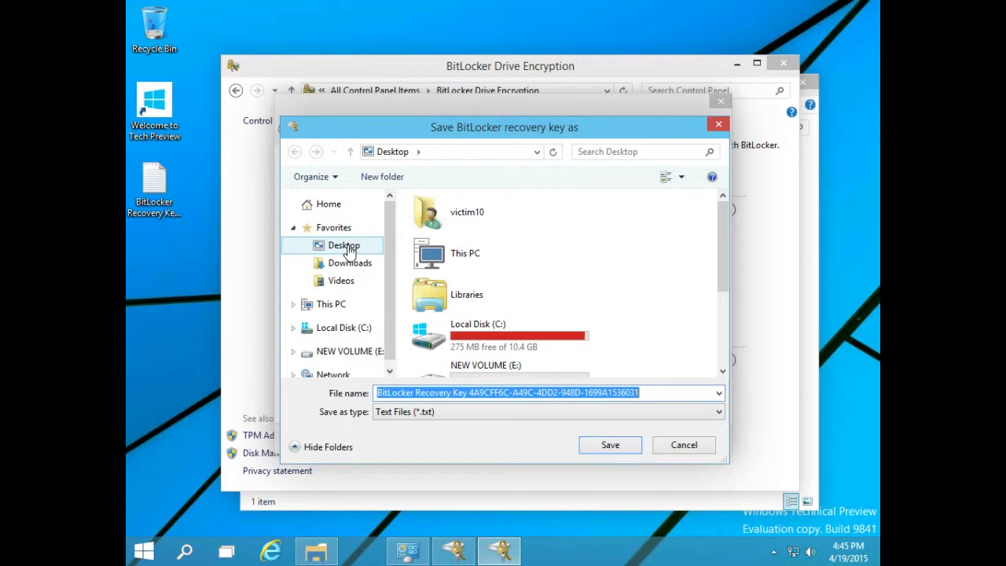
{"action": "left_click", "coordinate": [349, 249]}
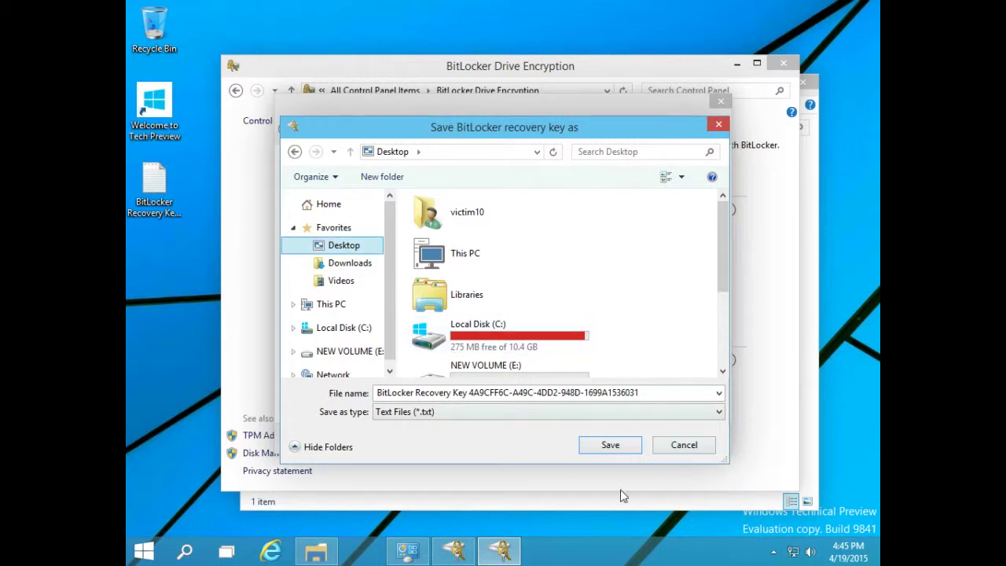
{"action": "left_click", "coordinate": [615, 445]}
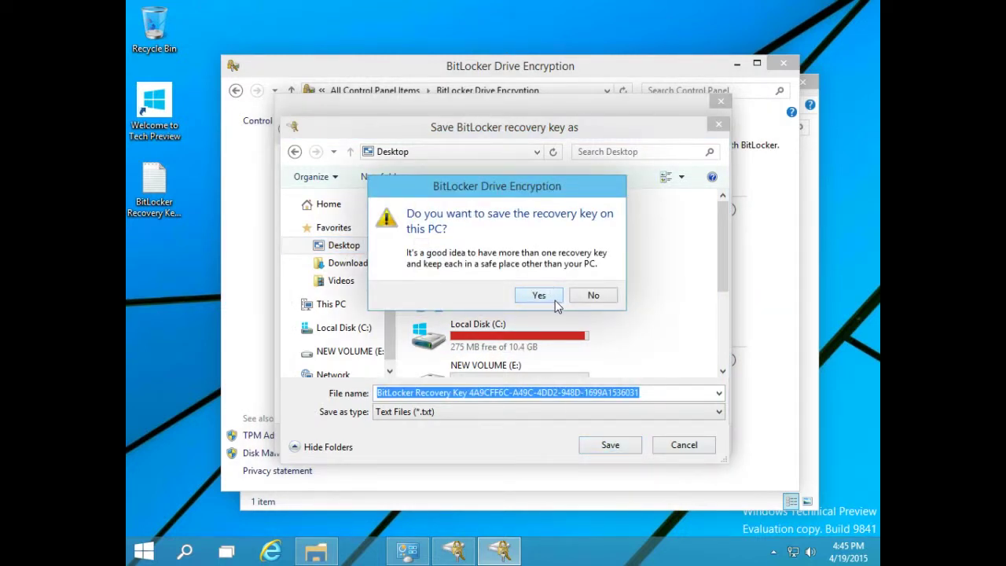
{"action": "left_click", "coordinate": [554, 299]}
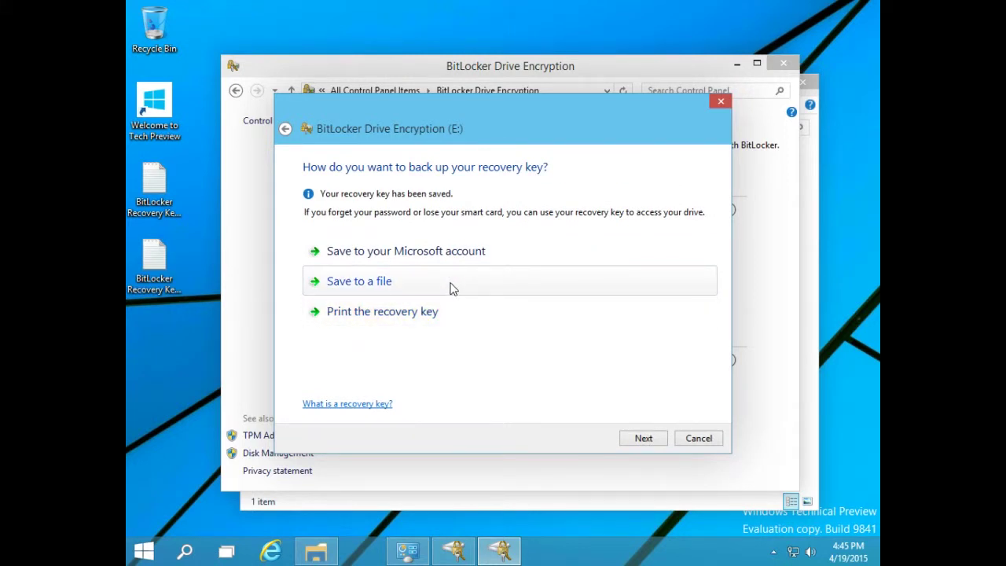
Choose to encrypt used disk space only and start encrypting drive E:.
{"action": "left_click", "coordinate": [638, 443]}
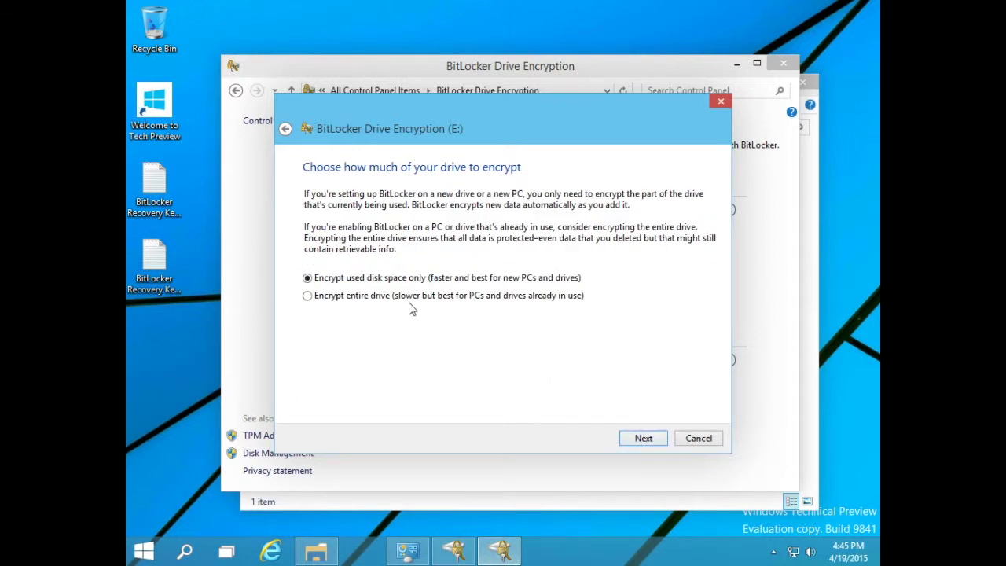
{"action": "left_click", "coordinate": [643, 438]}
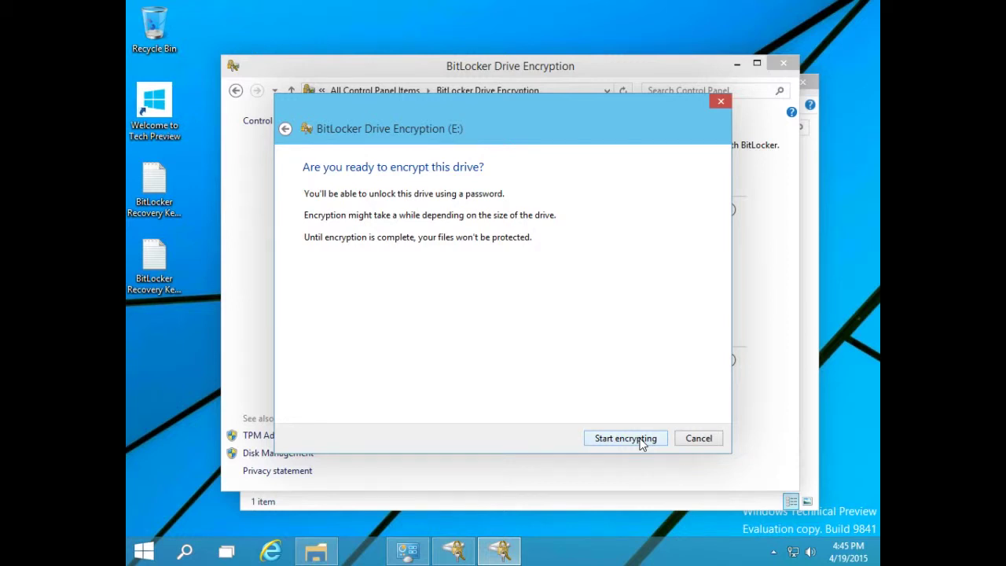
{"action": "left_click", "coordinate": [641, 440]}
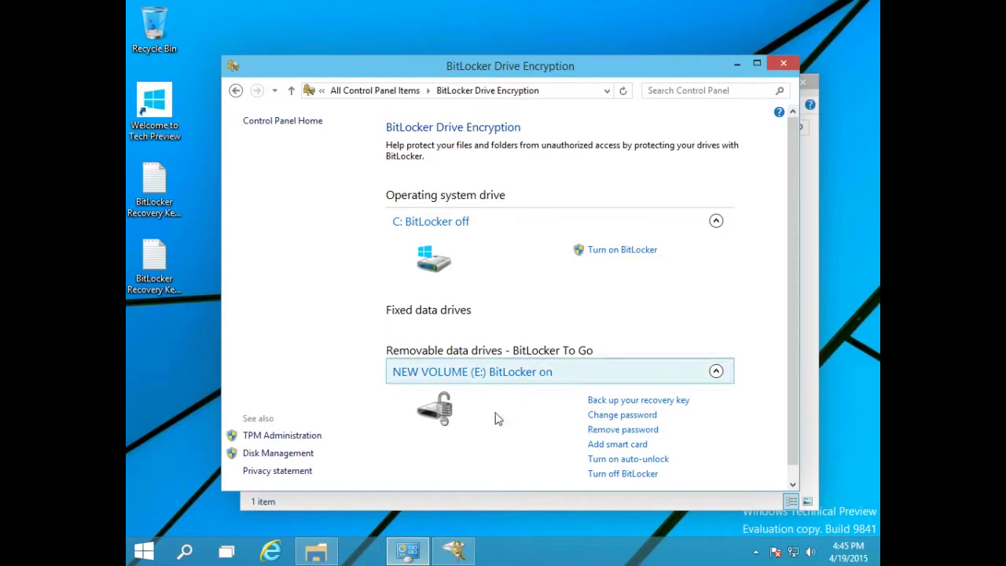
Examine the General and Tools properties of the NEW VOLUME (E:) drive, and close them.
{"action": "left_click", "coordinate": [380, 503]}
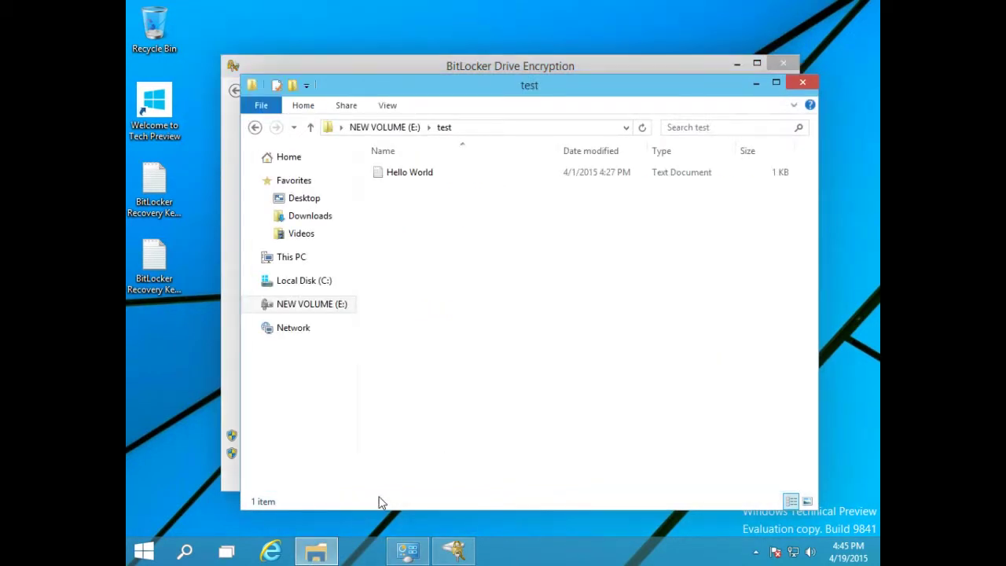
{"action": "left_click", "coordinate": [287, 290]}
{"action": "left_click", "coordinate": [298, 310]}
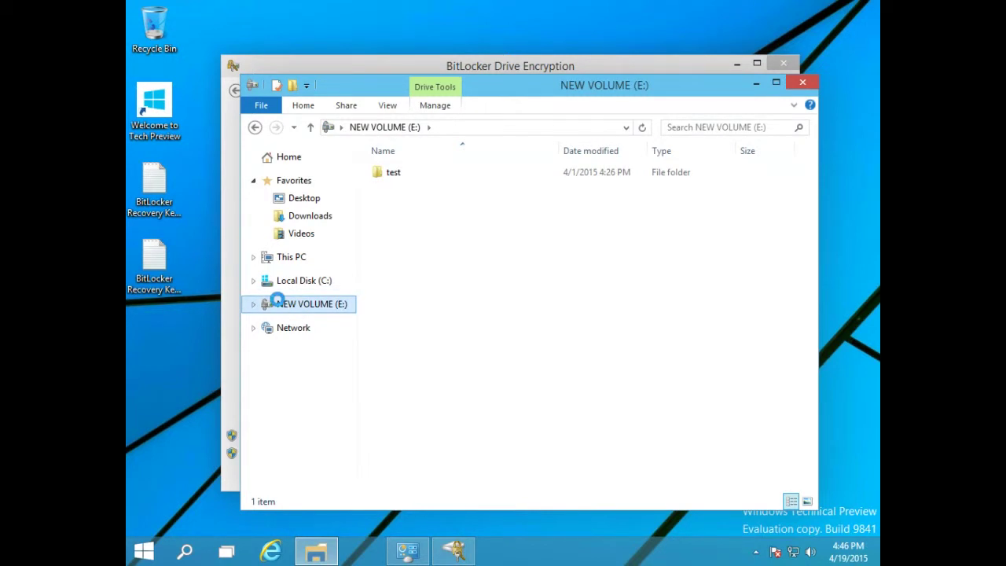
{"action": "right_click", "coordinate": [280, 305]}
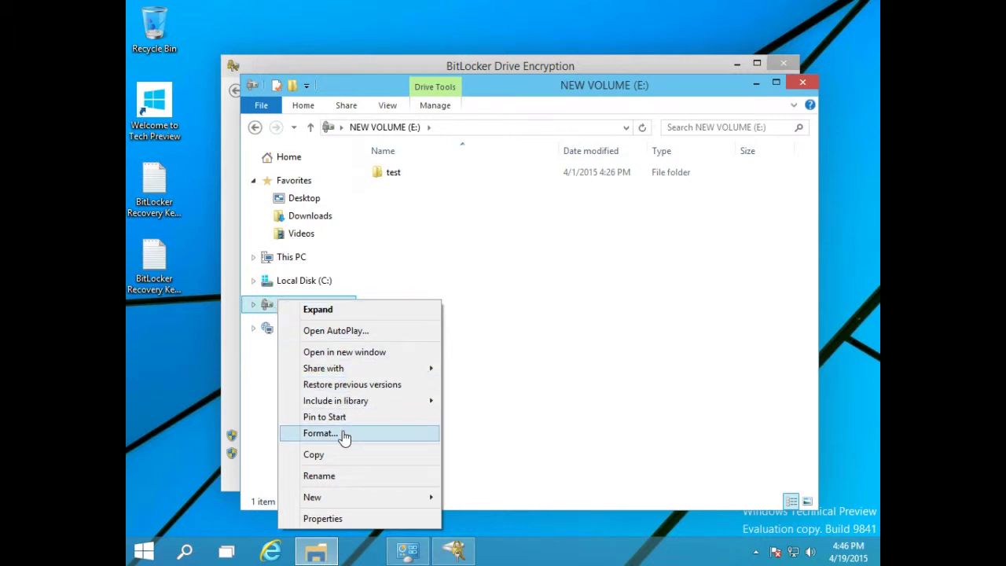
{"action": "left_click", "coordinate": [388, 521]}
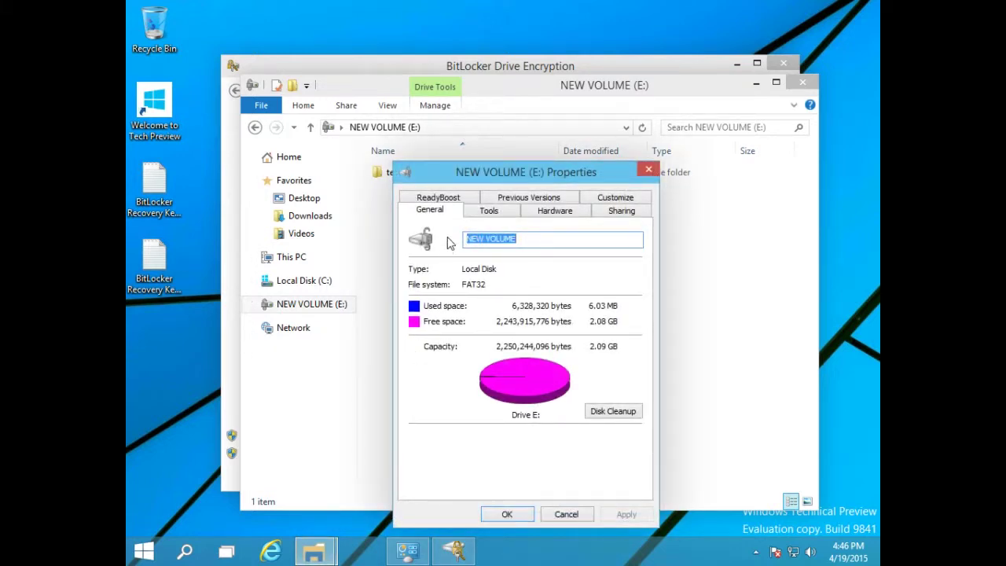
{"action": "left_click", "coordinate": [502, 215]}
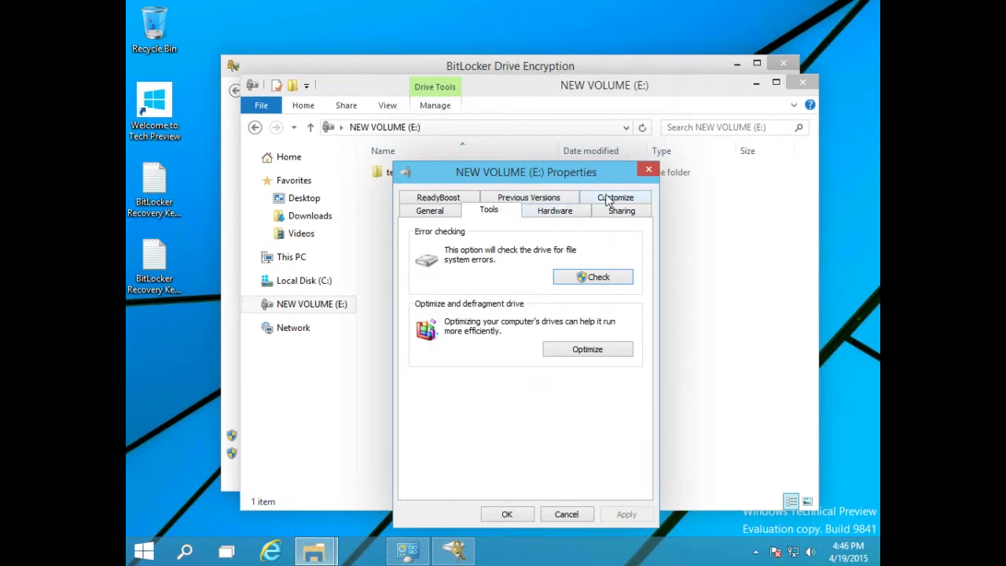
{"action": "left_click", "coordinate": [649, 168]}
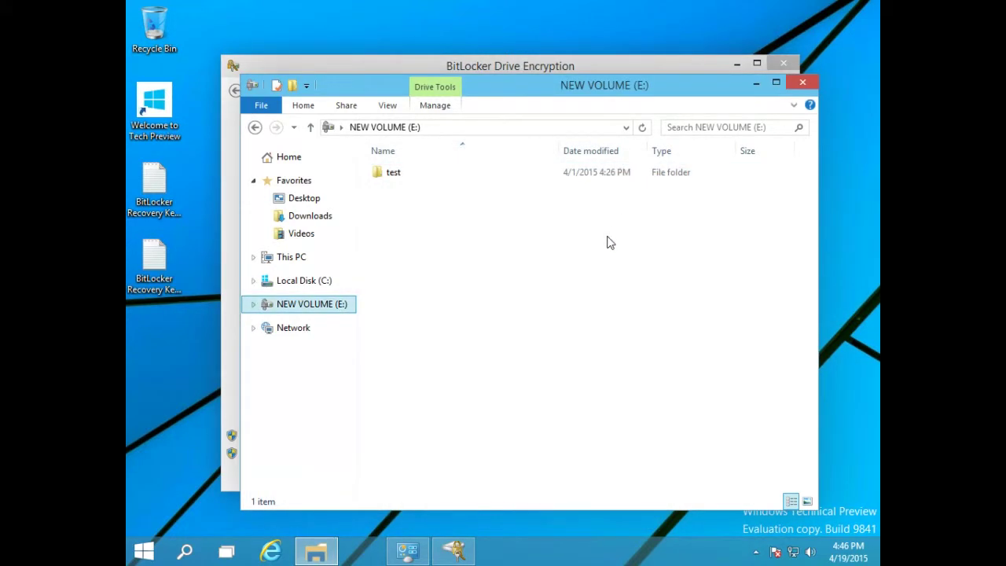
Dismiss the encryption notice for drive E: and close the BitLocker and file browsing windows.
{"action": "left_click", "coordinate": [456, 542]}
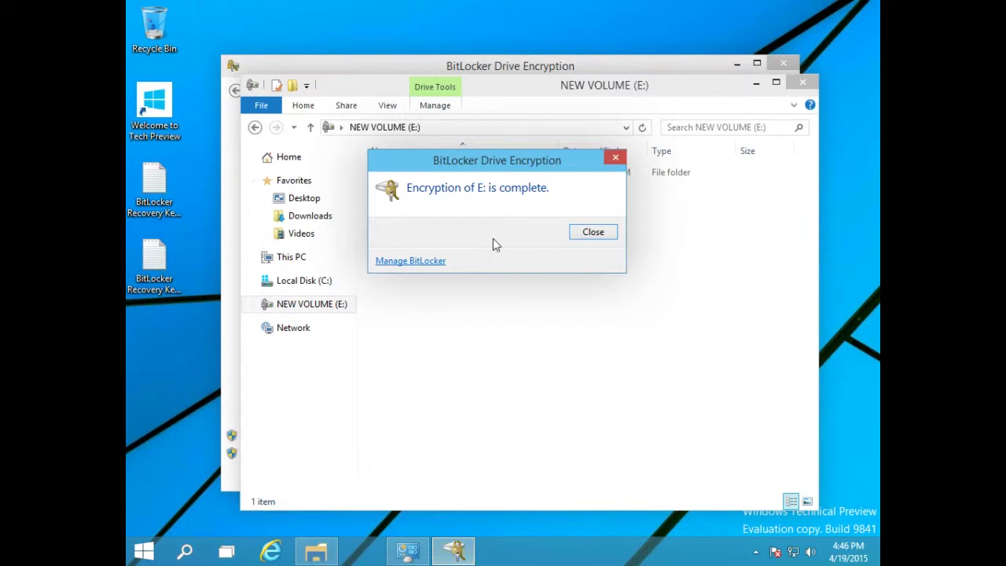
{"action": "left_click", "coordinate": [592, 232]}
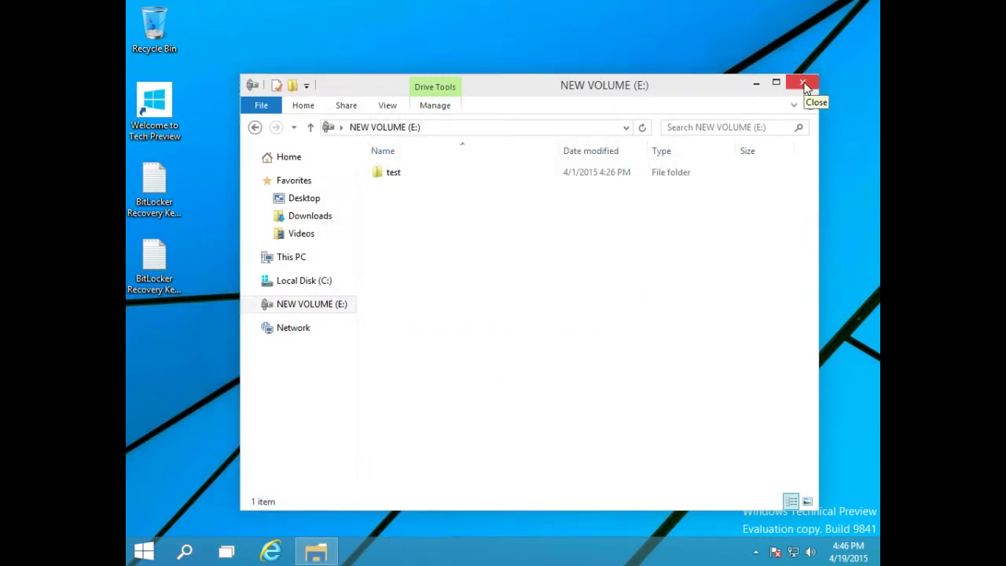
{"action": "left_click", "coordinate": [803, 84]}
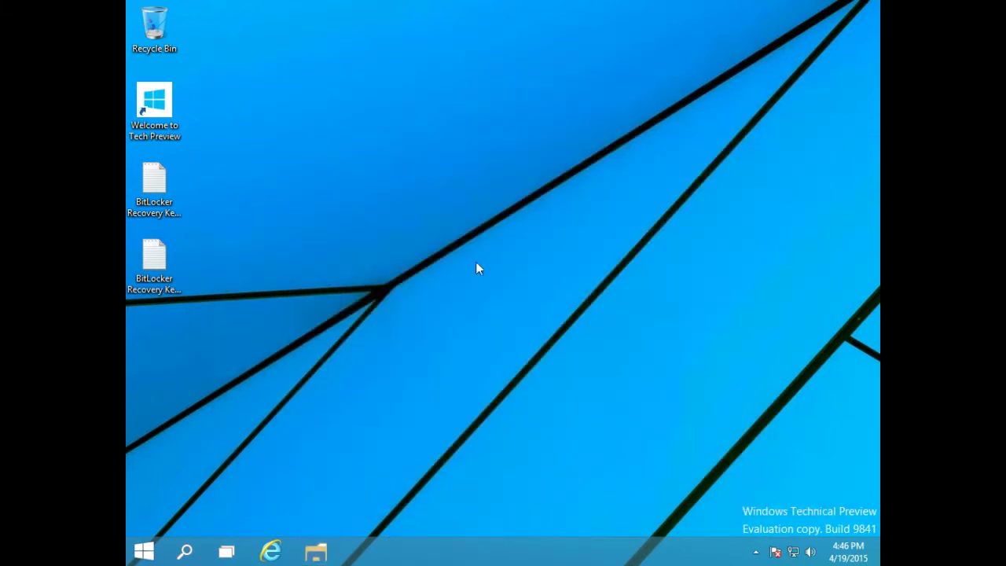
Restart the computer.
{"action": "left_click", "coordinate": [146, 552]}
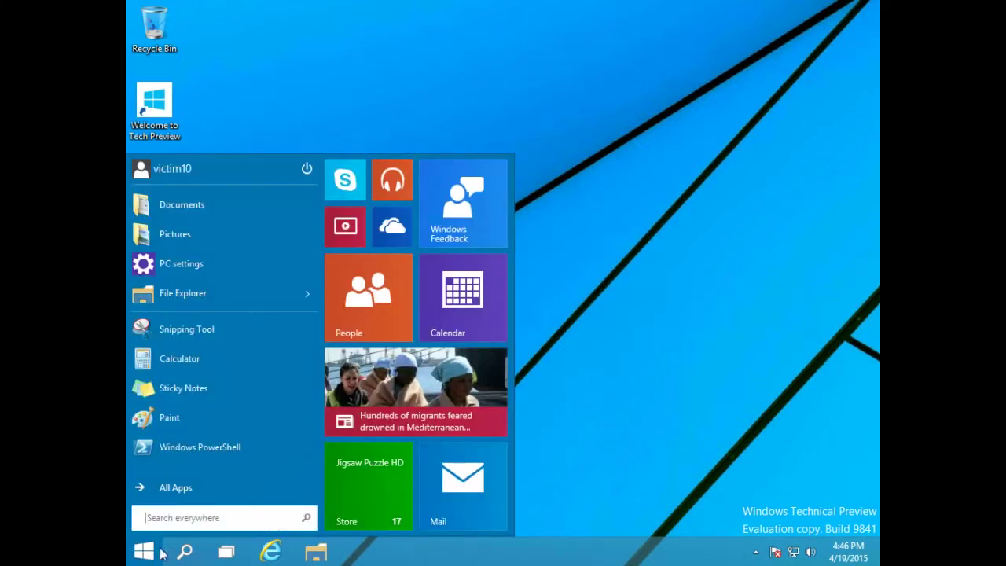
{"action": "left_click", "coordinate": [308, 167]}
{"action": "left_click", "coordinate": [303, 230]}
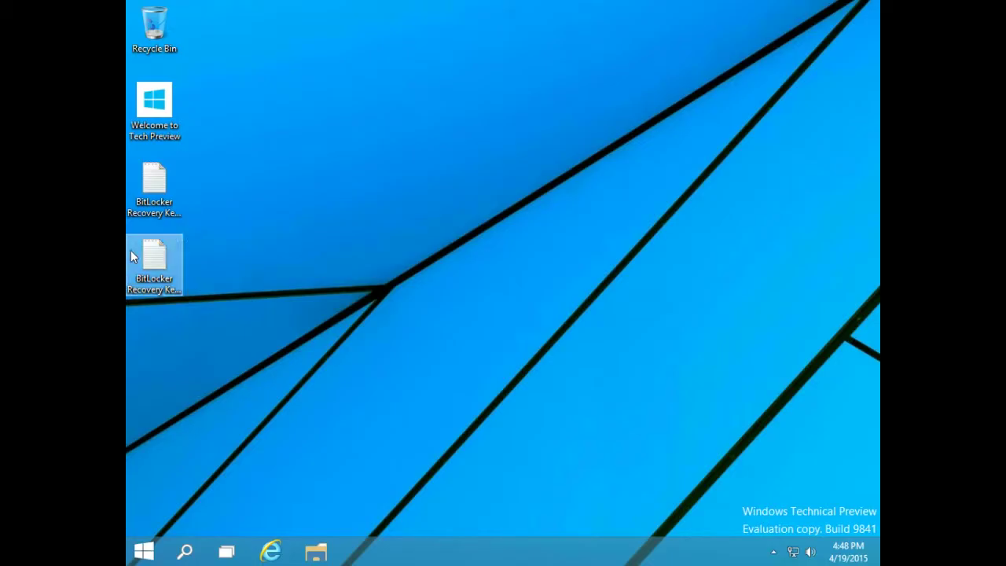
Try to open the encrypted Local Disk (E:) in File Explorer and view the drive's properties.
{"action": "left_click", "coordinate": [313, 552]}
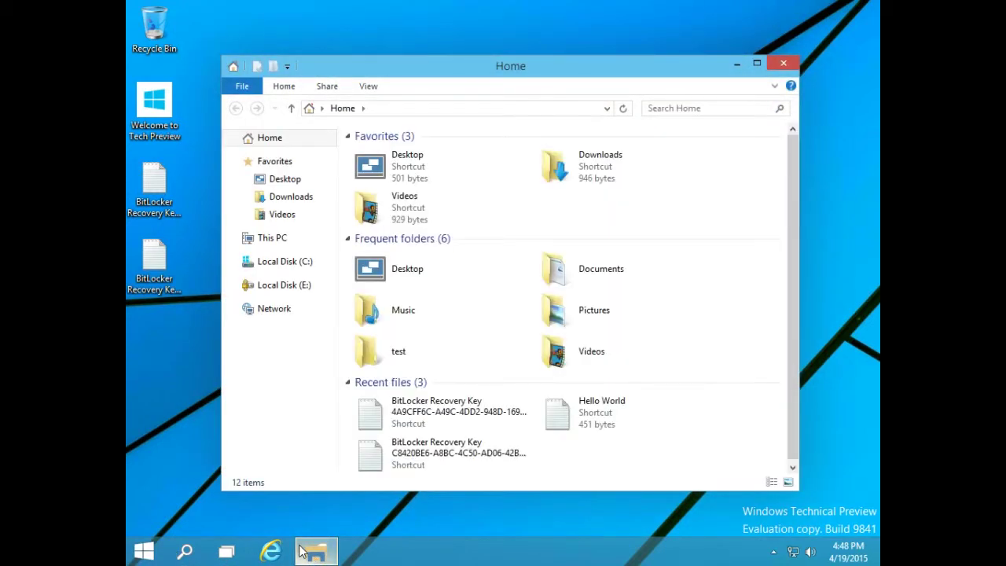
{"action": "left_click", "coordinate": [272, 284]}
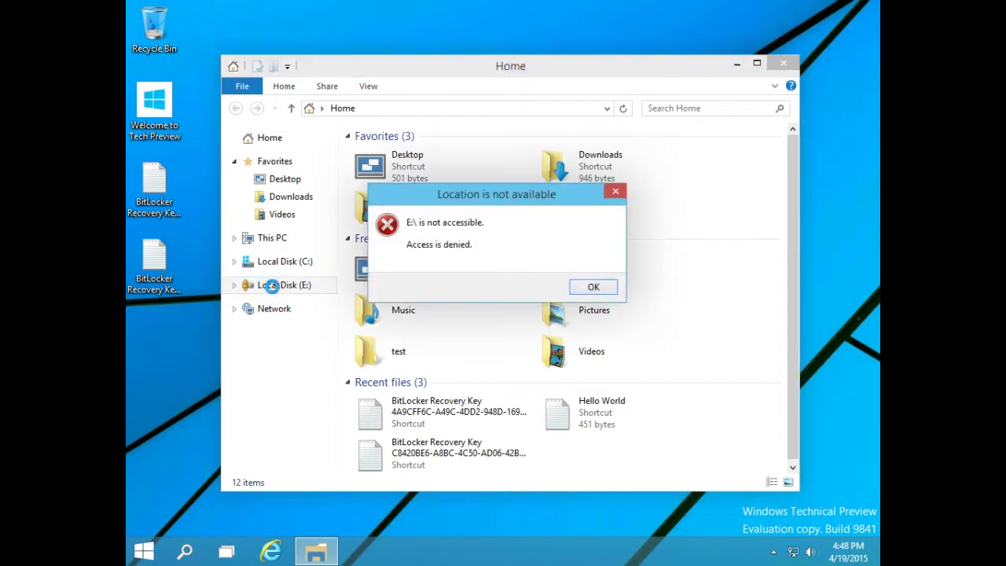
{"action": "left_click", "coordinate": [592, 288]}
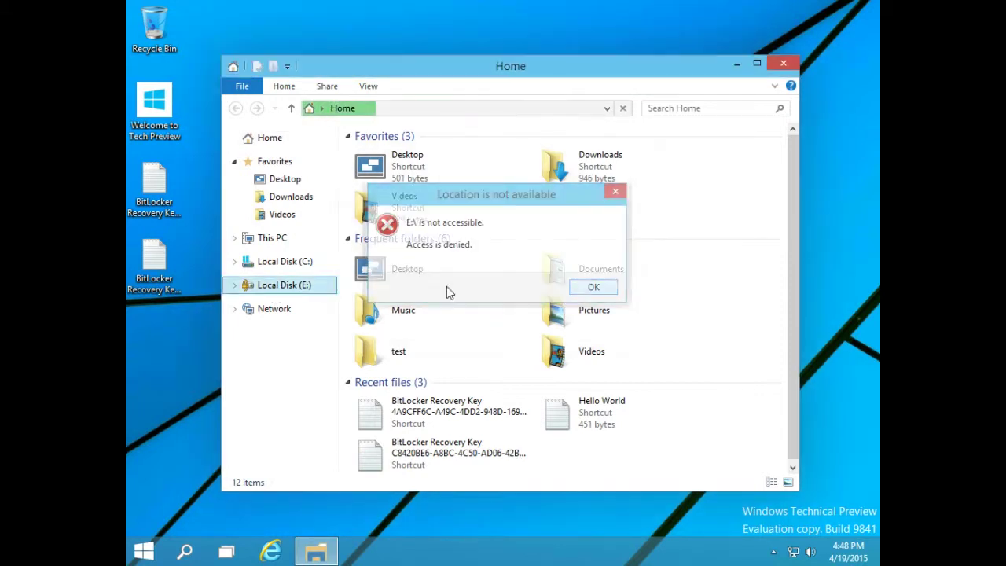
{"action": "right_click", "coordinate": [252, 290]}
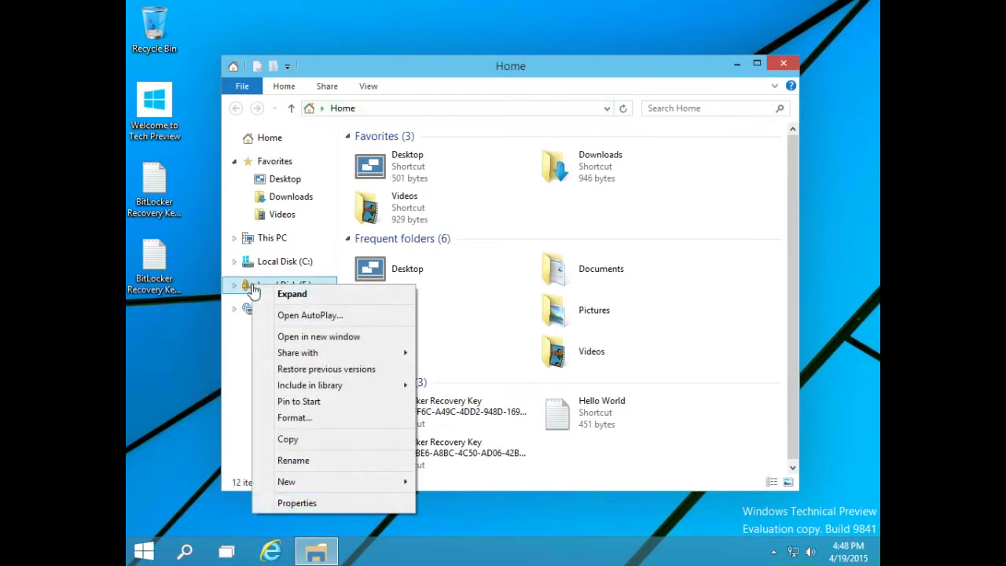
{"action": "left_click", "coordinate": [319, 507]}
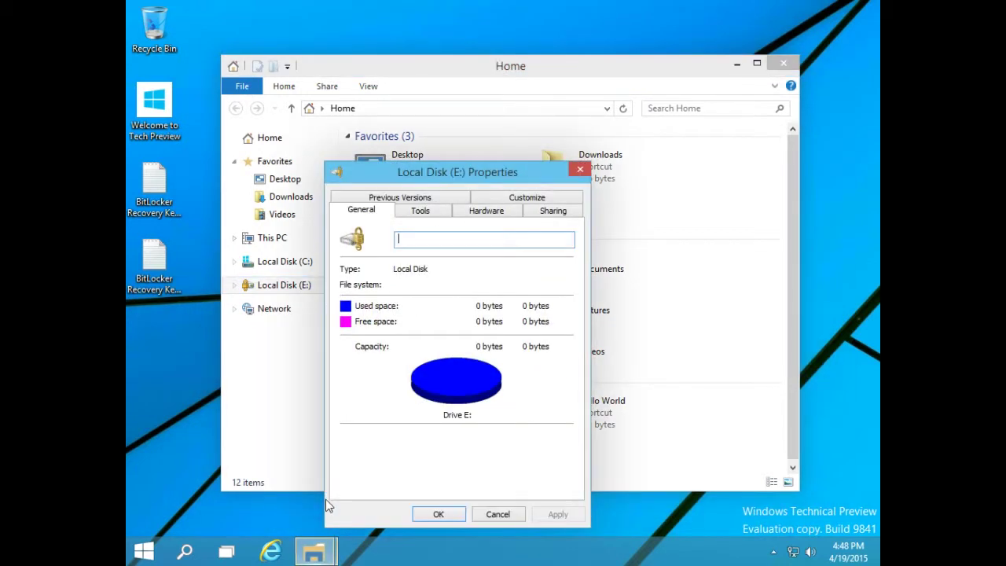
Examine the Tools, Hardware and Sharing properties of the locked Local Disk (E:), and close them without changes.
{"action": "left_click", "coordinate": [430, 220]}
{"action": "left_click", "coordinate": [481, 212]}
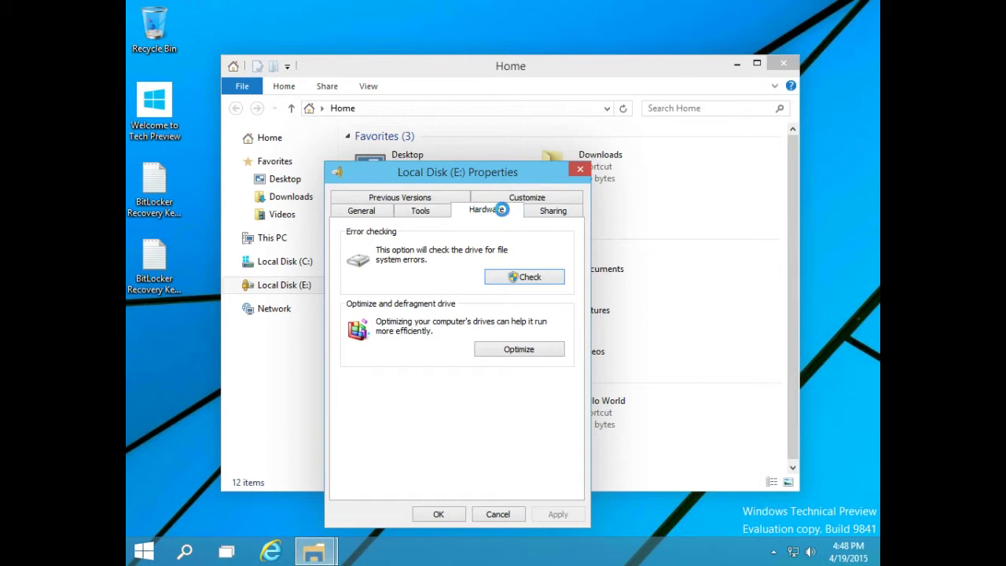
{"action": "left_click", "coordinate": [540, 214]}
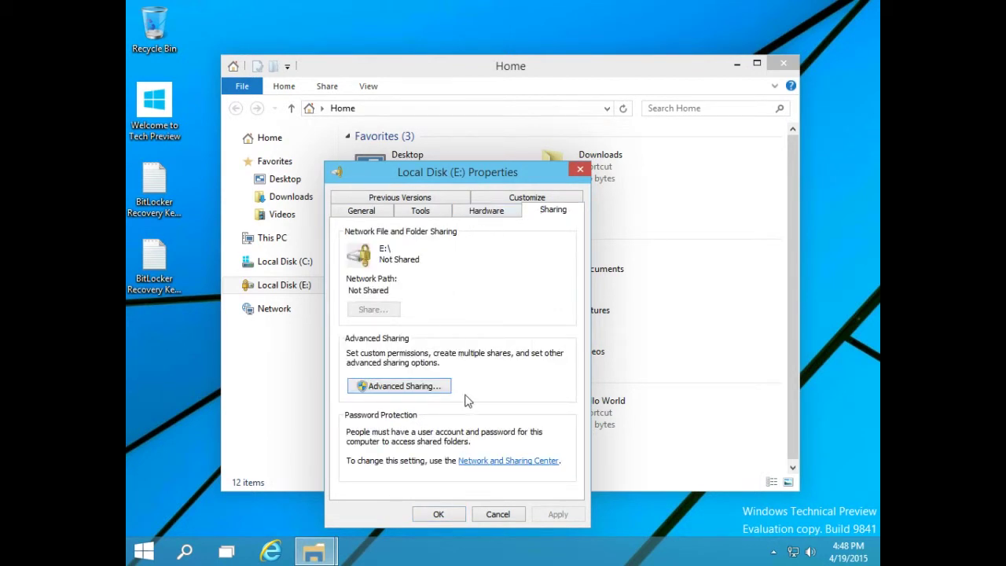
{"action": "left_click", "coordinate": [492, 513]}
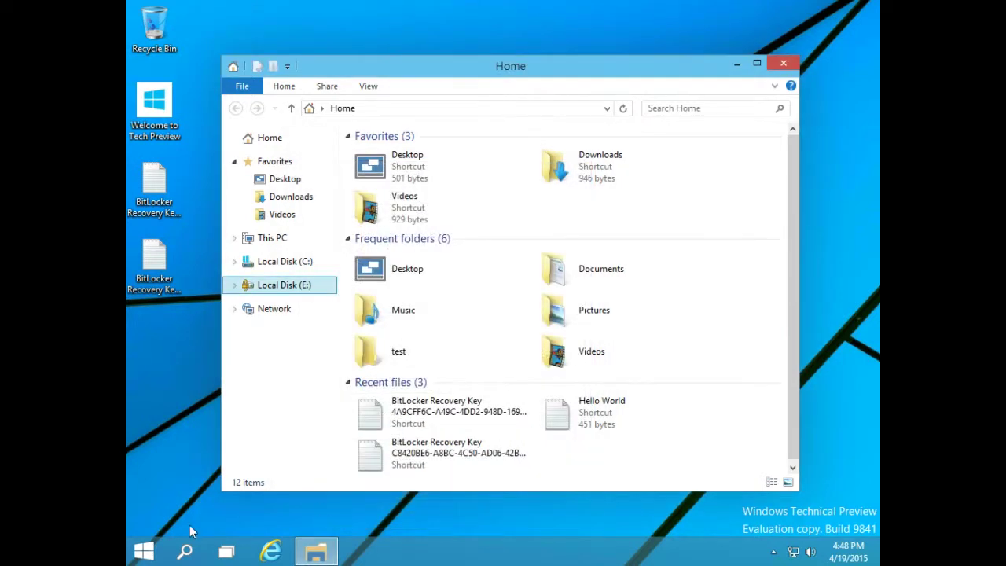
Open the BitLocker Drive Encryption settings in Control Panel.
{"action": "right_click", "coordinate": [146, 551]}
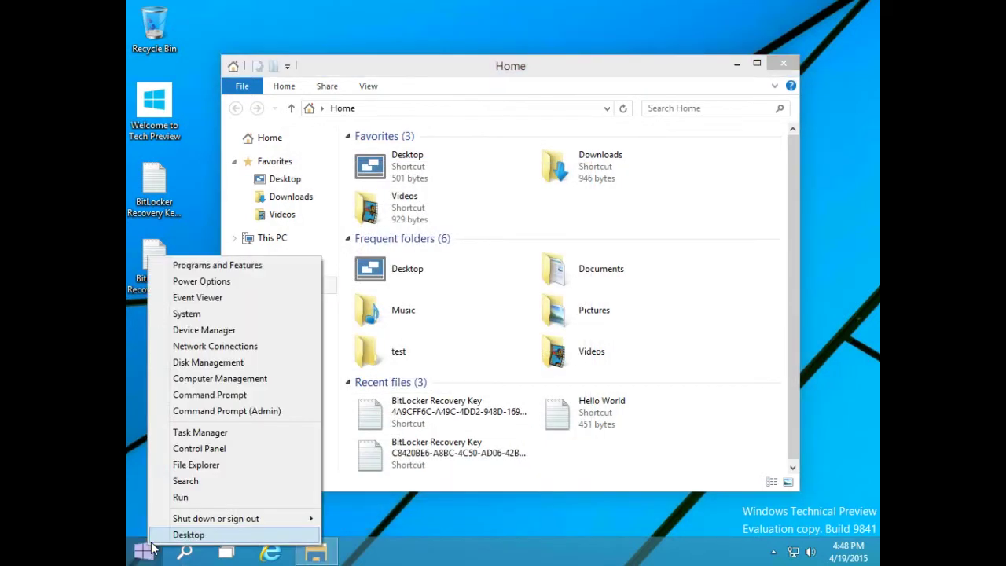
{"action": "left_click", "coordinate": [202, 450]}
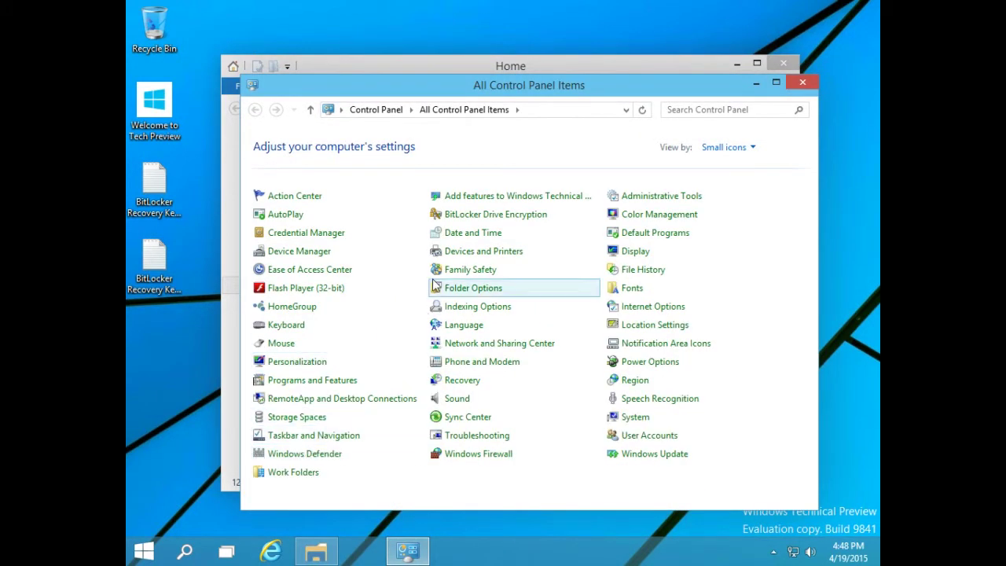
{"action": "left_click", "coordinate": [479, 217]}
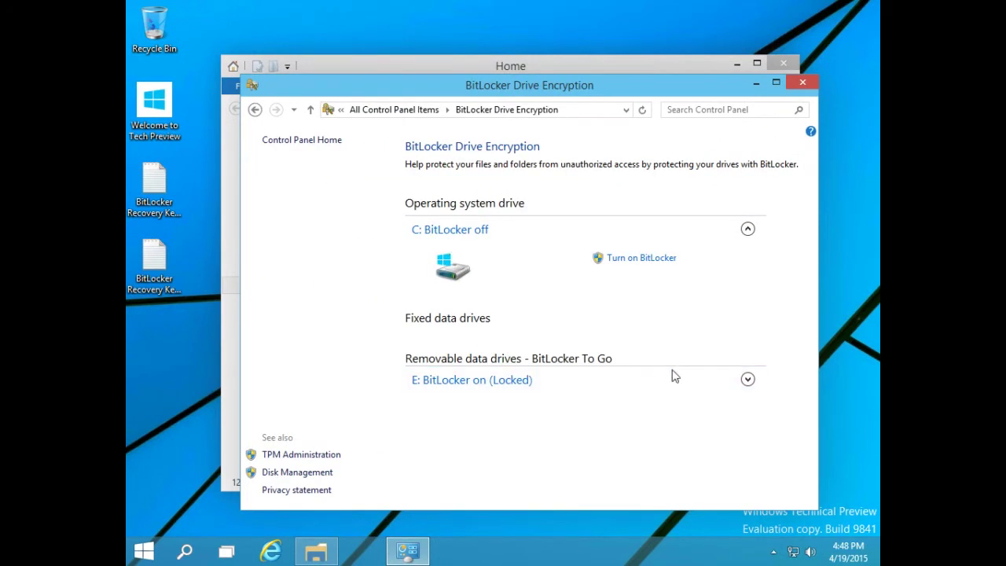
Expand the locked removable drive E: and unlock it by entering its BitLocker password.
{"action": "left_click", "coordinate": [749, 382]}
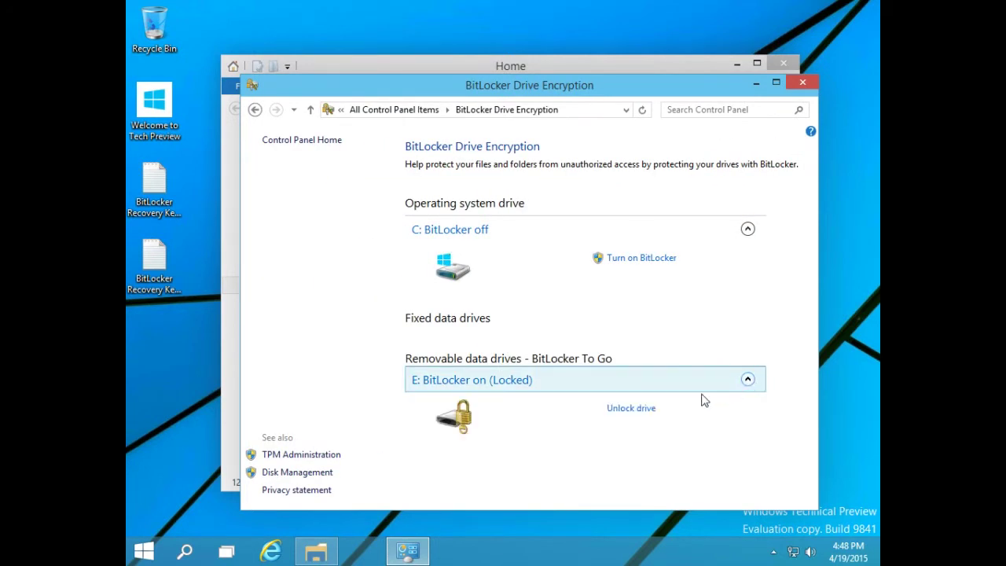
{"action": "left_click", "coordinate": [631, 408]}
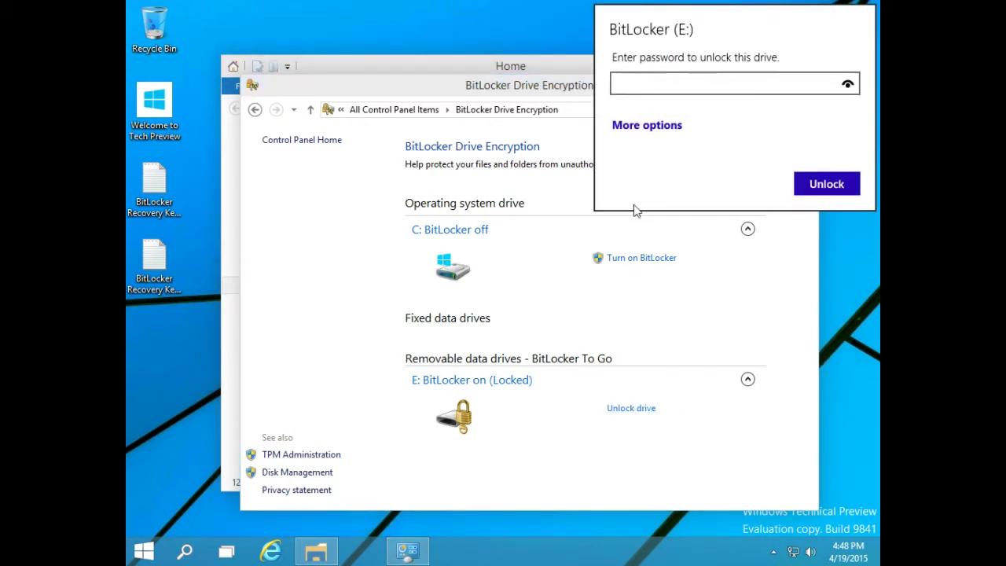
{"action": "type", "text": "••••"}
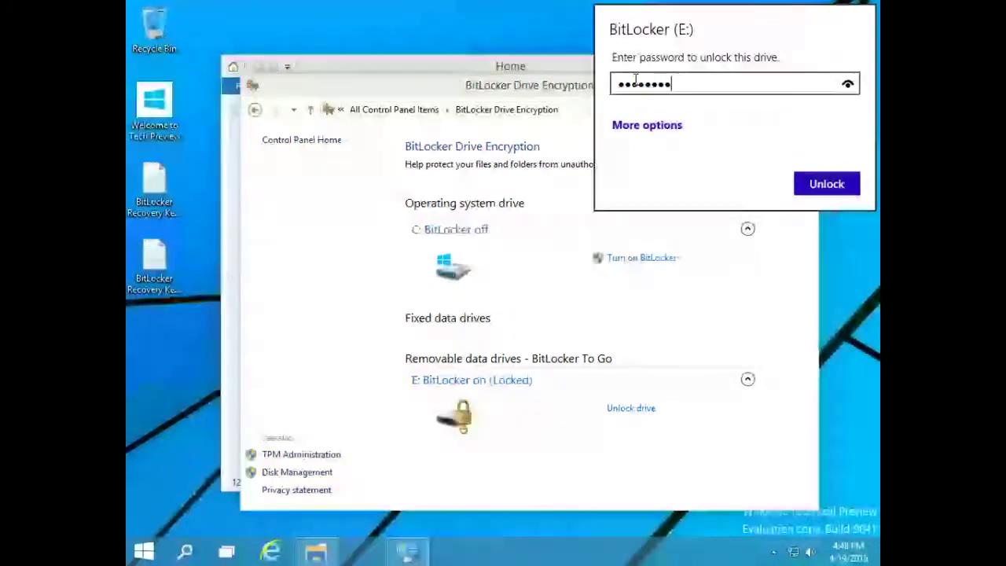
{"action": "key", "text": "Return"}
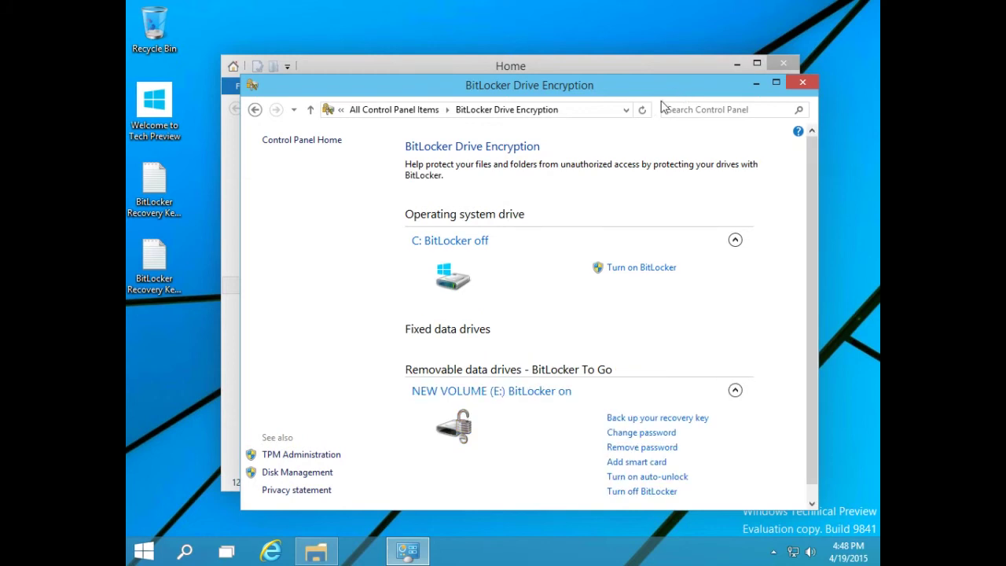
Switch back to the File Explorer Home window to access the unlocked drive E:.
{"action": "left_click", "coordinate": [446, 69]}
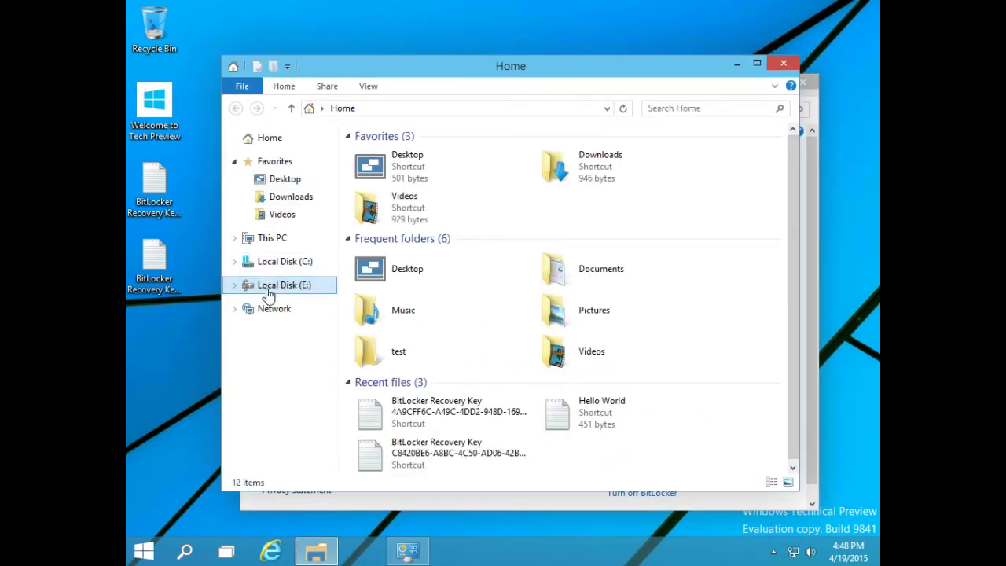